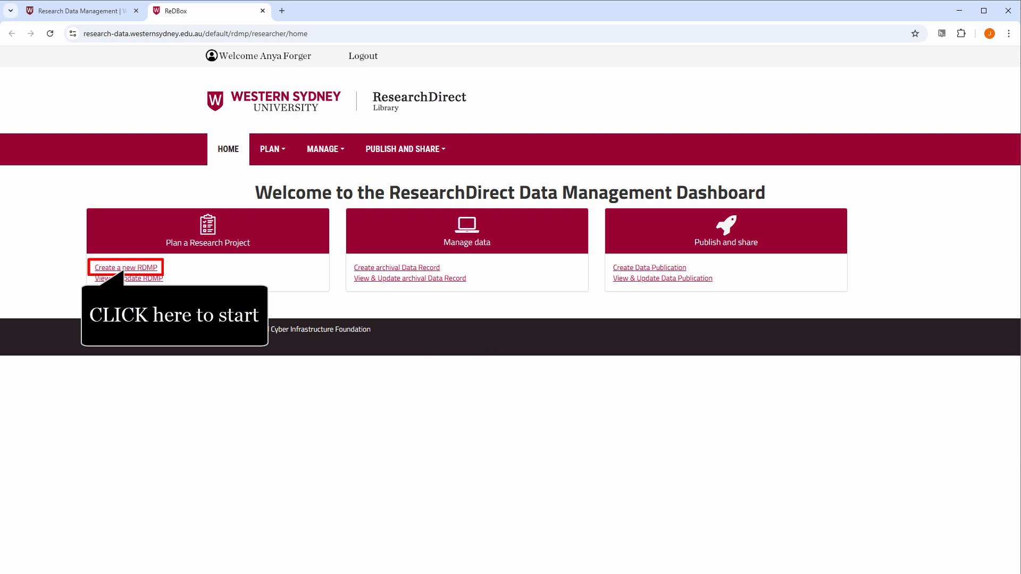
# Step: Create a new RDMP and review the fields of its Project overview section down to the grant numbers
pyautogui.click(131, 269)
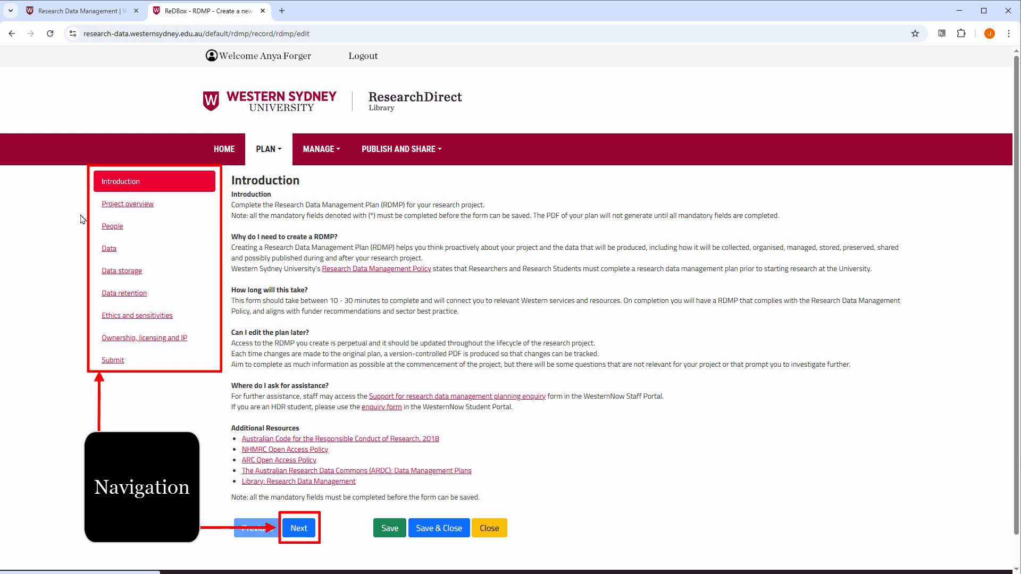
pyautogui.click(96, 207)
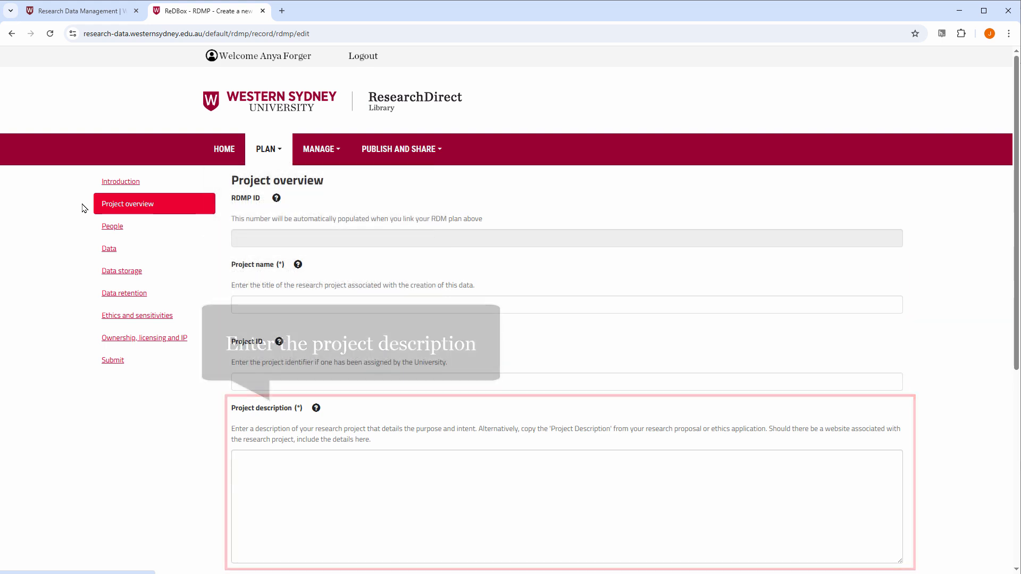
pyautogui.scroll(-4, 82, 207)
pyautogui.scroll(-3, 82, 207)
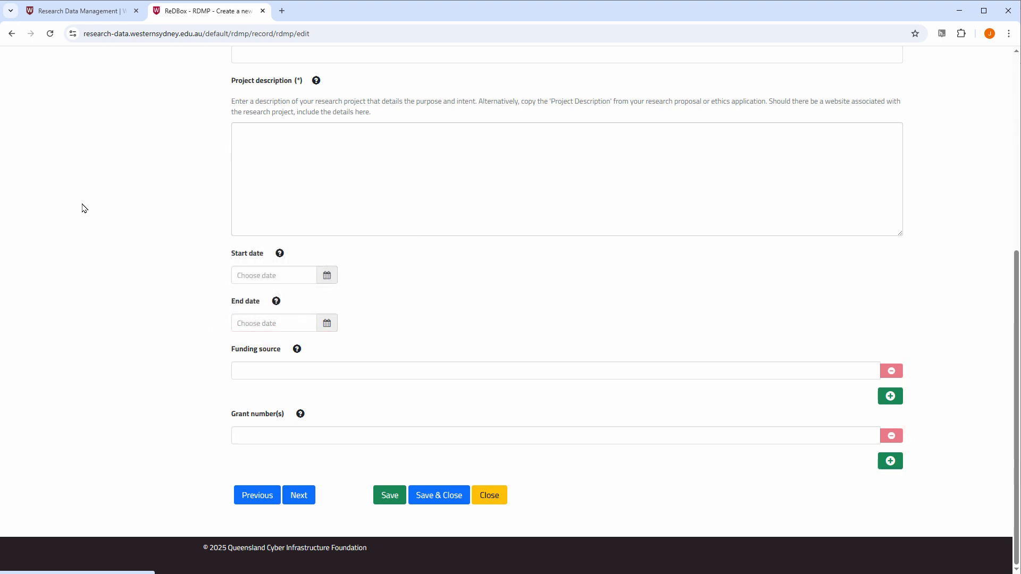
pyautogui.scroll(4, 82, 207)
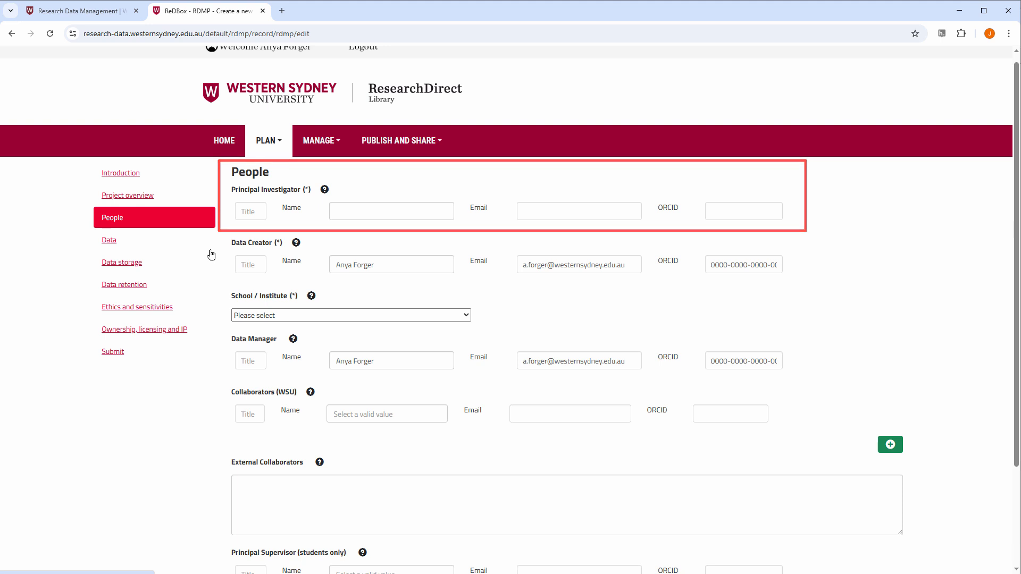
# Step: In the People section, fill in the Principal Investigator by searching for the researcher's name and choosing the matching person
pyautogui.click(438, 210)
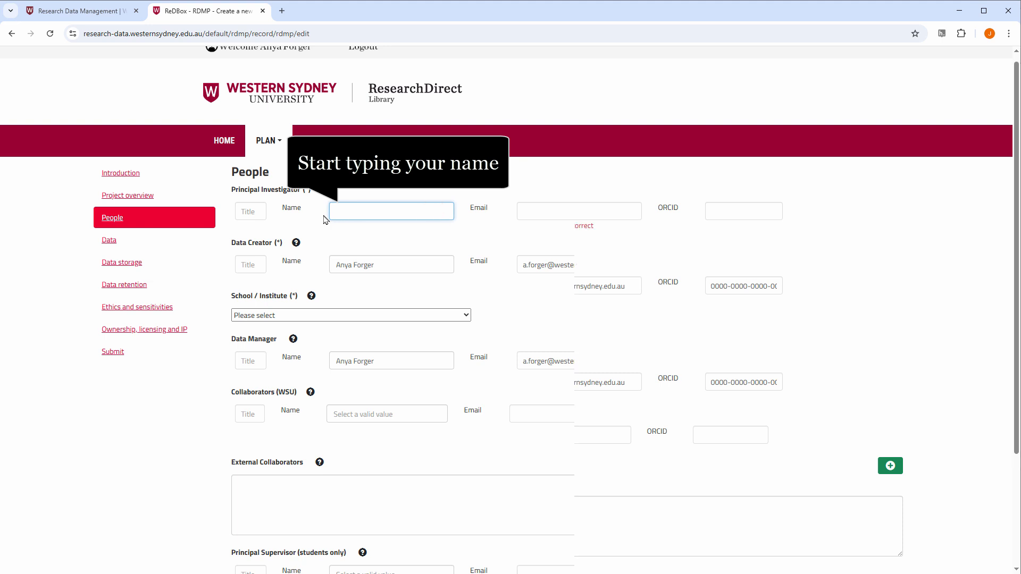
pyautogui.write('Anya')
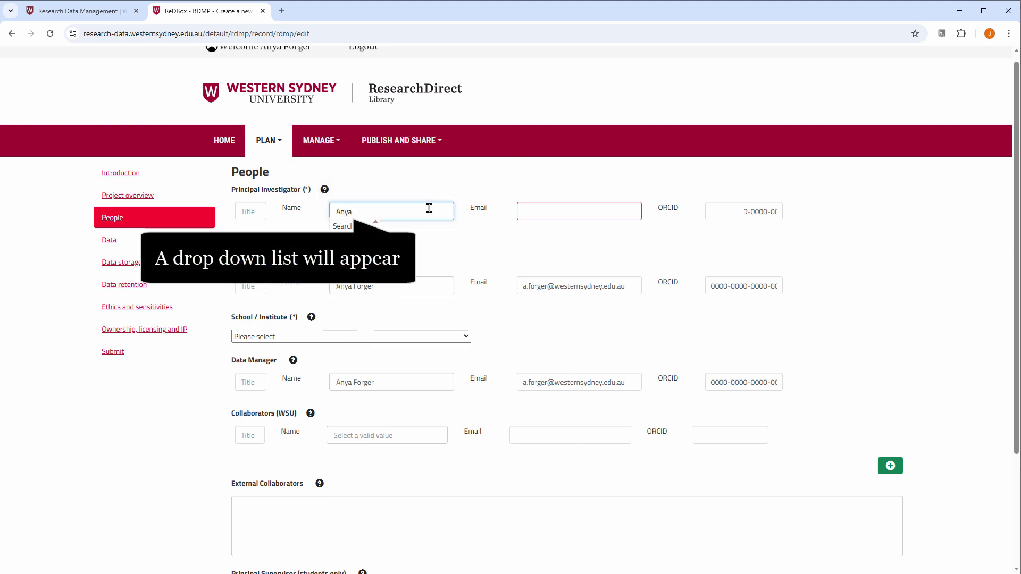
pyautogui.click(400, 223)
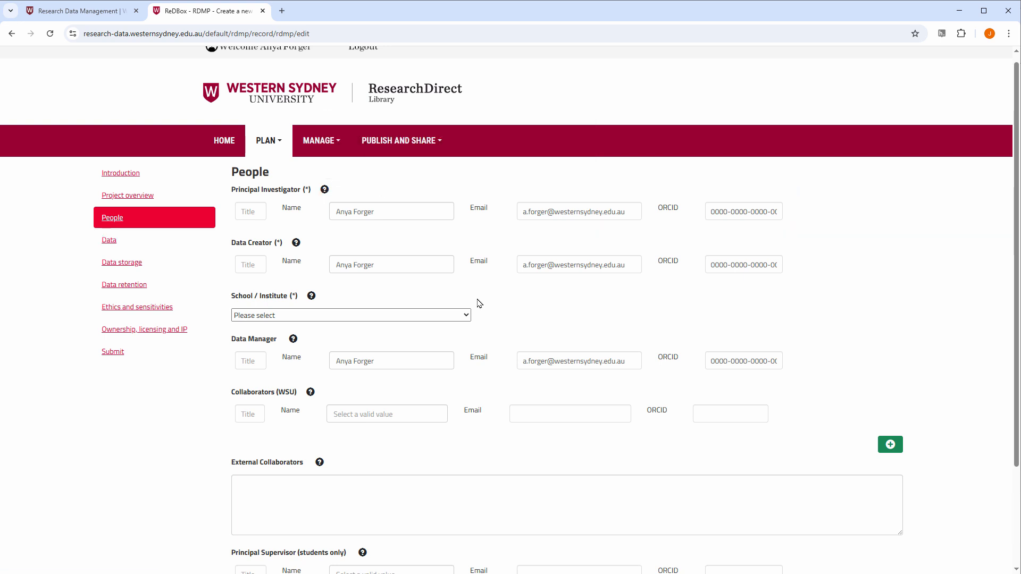
# Step: Examine the School / Institute options and the remaining People fields without choosing a value
pyautogui.click(467, 316)
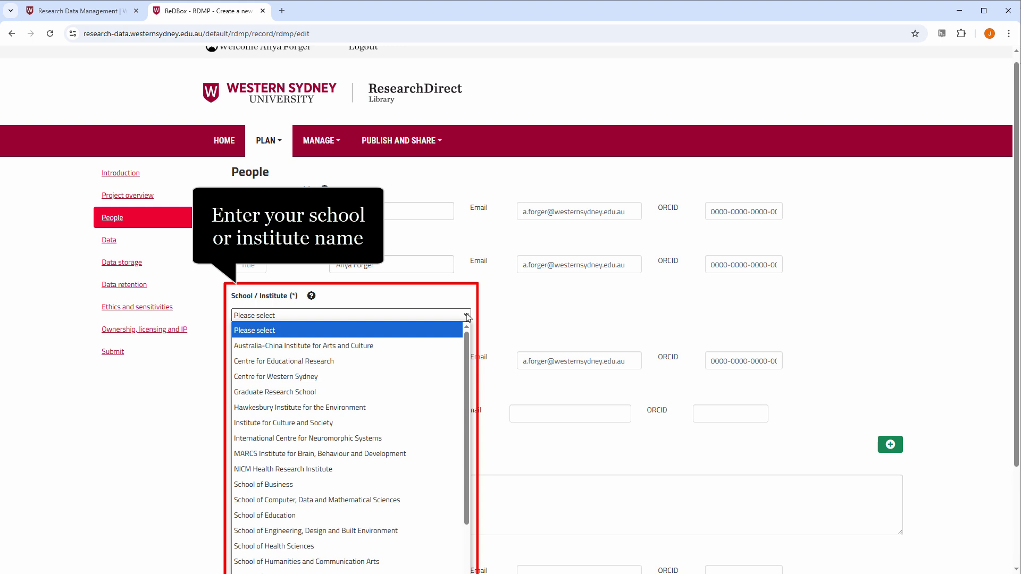
pyautogui.click(467, 316)
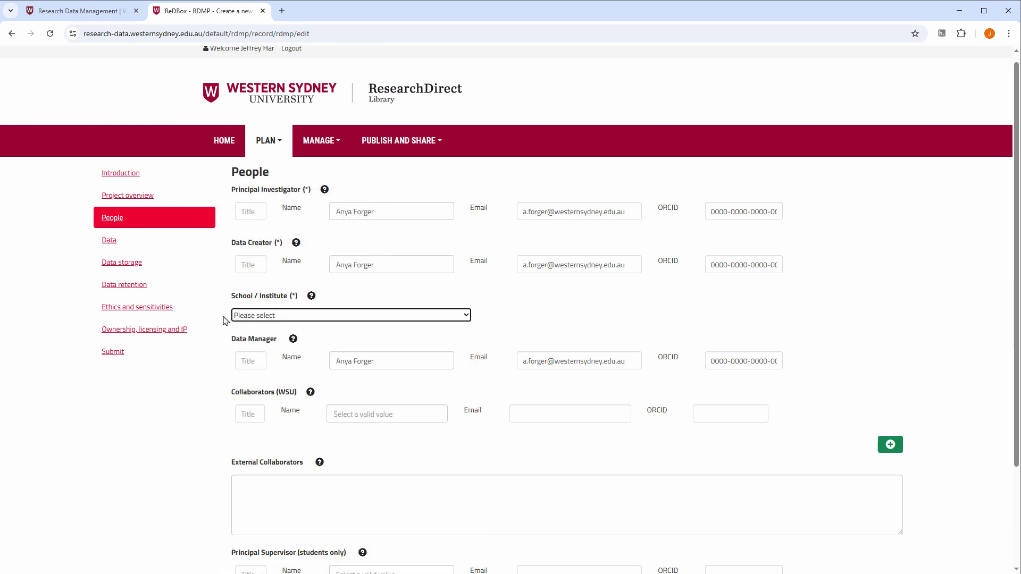
pyautogui.scroll(-2, 226, 320)
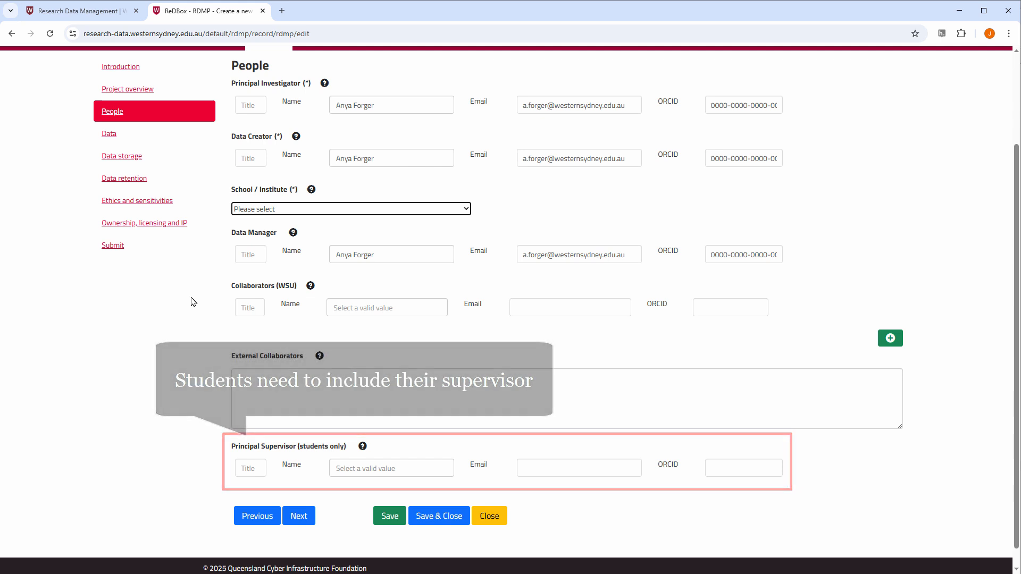
# Step: Review the Data questions and the Data storage options for expected data size and storage location, leaving them unselected
pyautogui.click(99, 132)
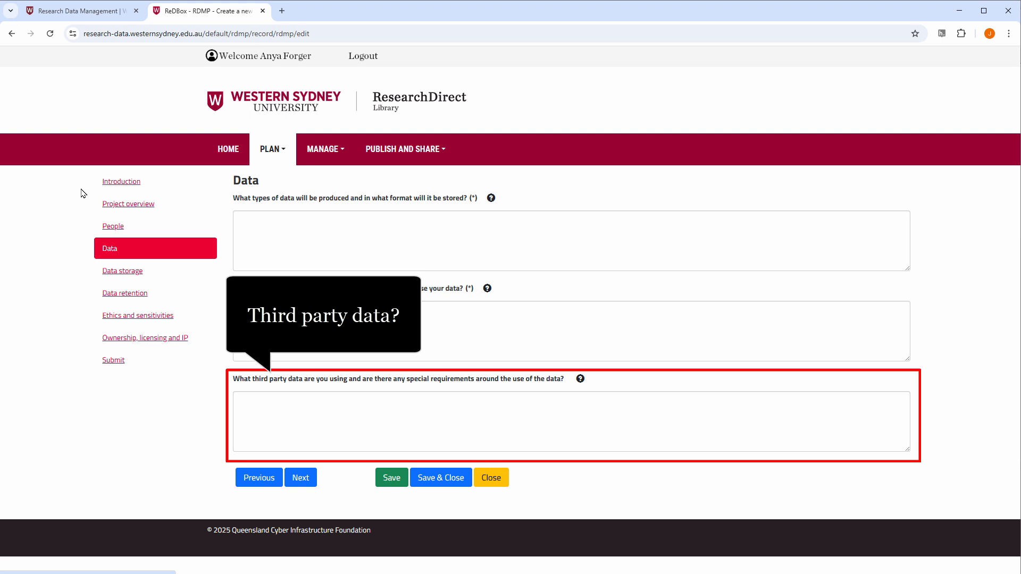
pyautogui.click(97, 272)
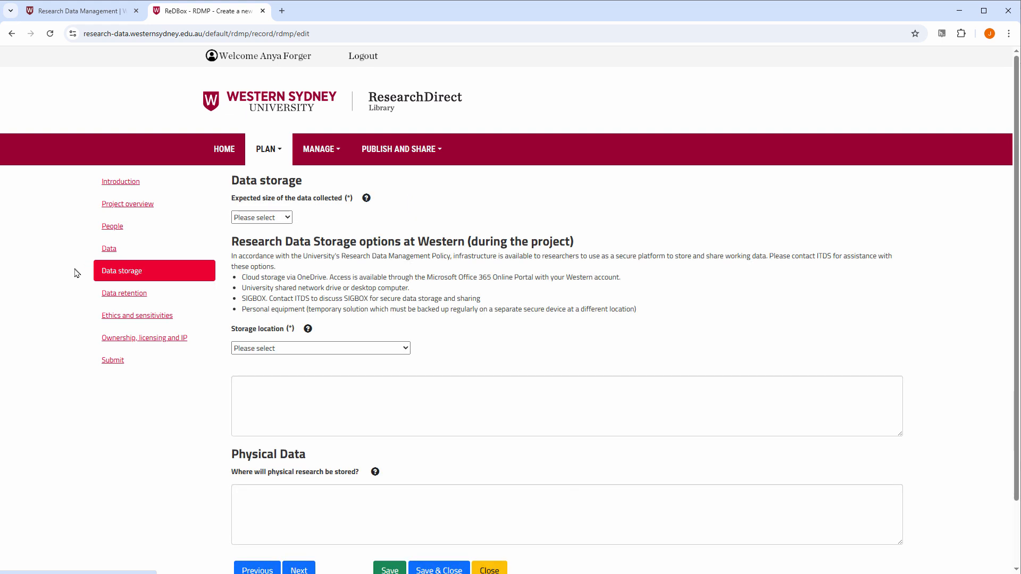
pyautogui.click(288, 218)
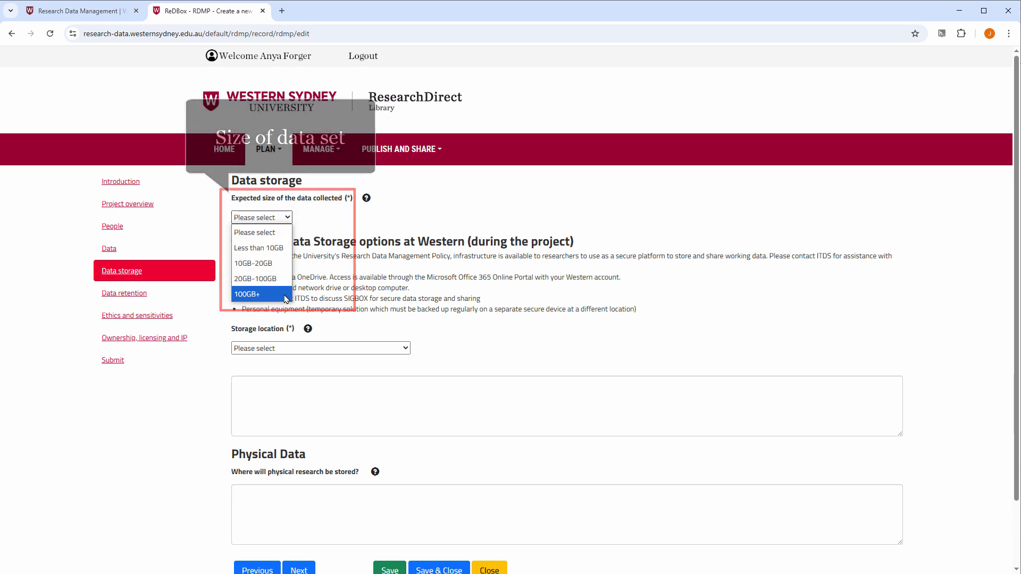
pyautogui.press('Escape')
pyautogui.click(406, 348)
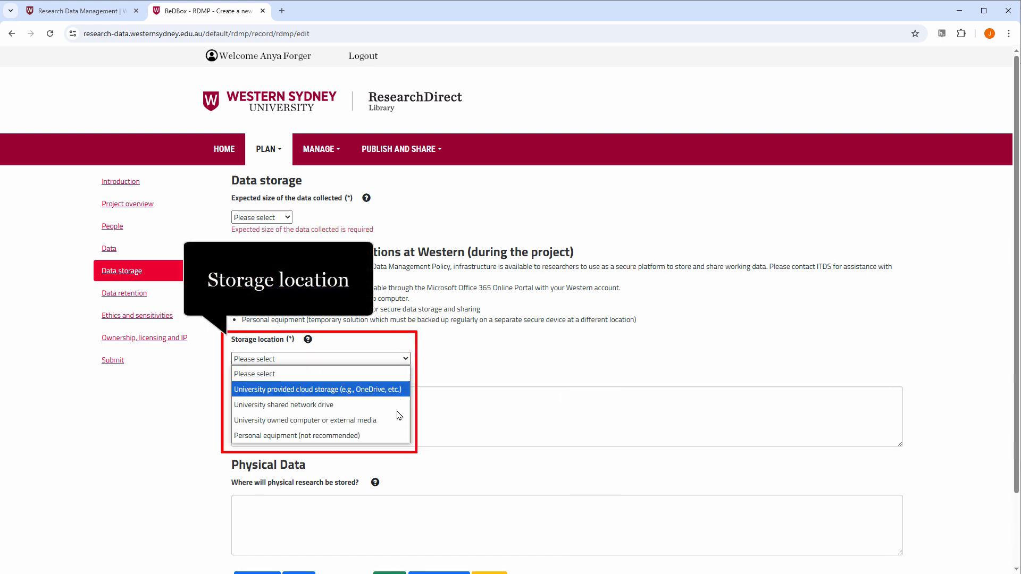
pyautogui.press('Escape')
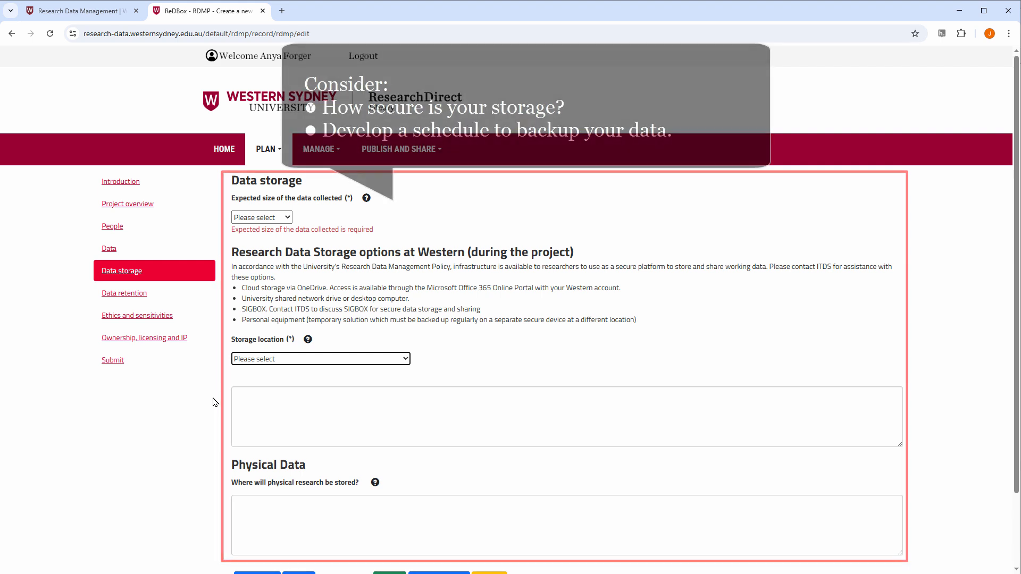
# Step: In Data retention, review the choices for the retention period and for handling the data at its end, selecting nothing
pyautogui.click(99, 295)
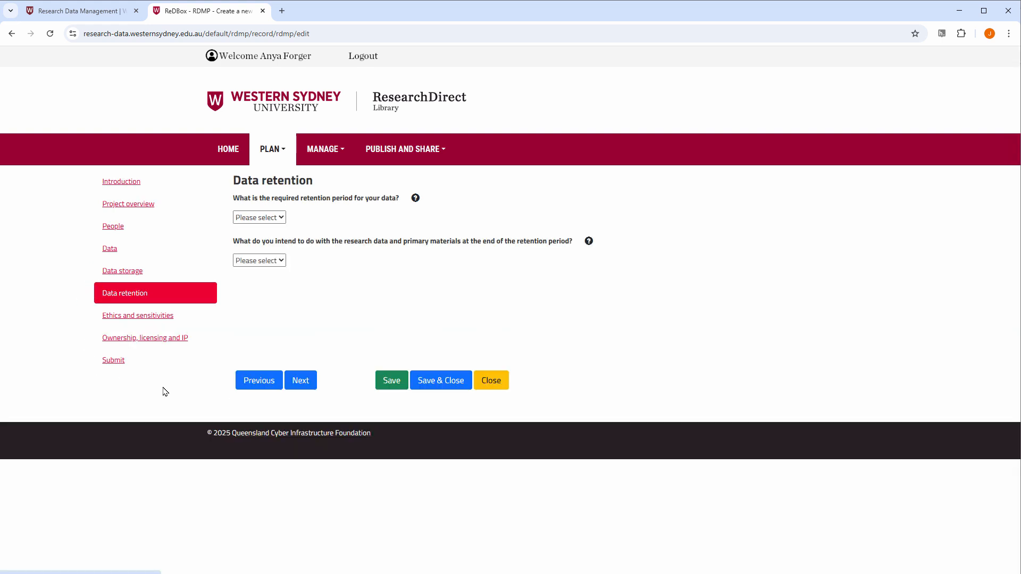
pyautogui.click(281, 218)
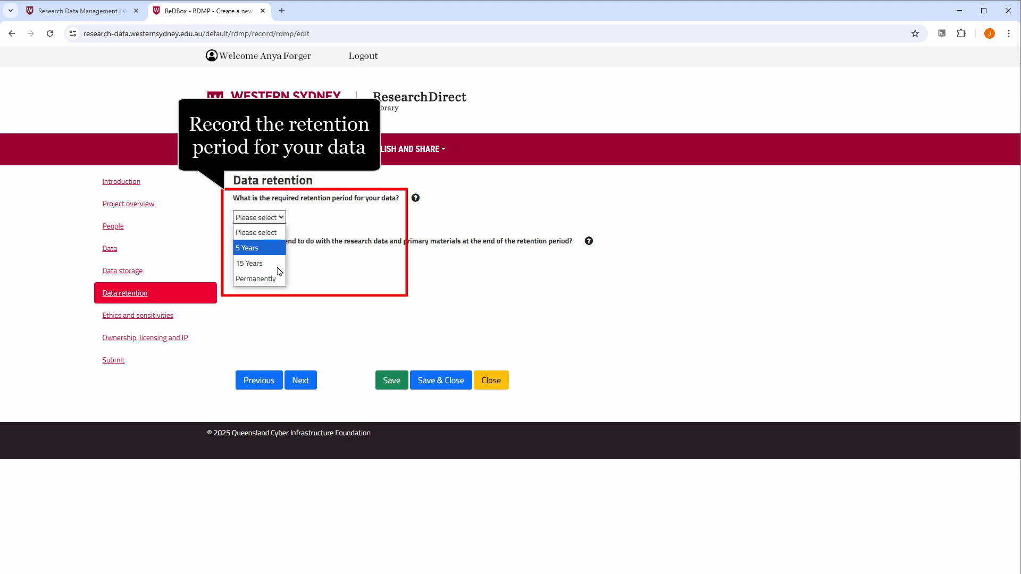
pyautogui.press('Escape')
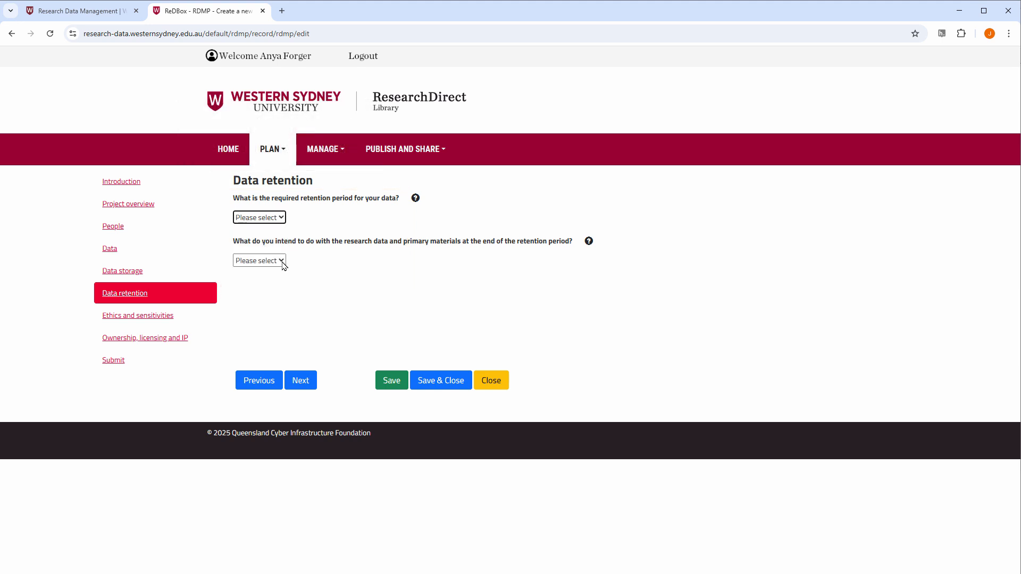
pyautogui.click(282, 260)
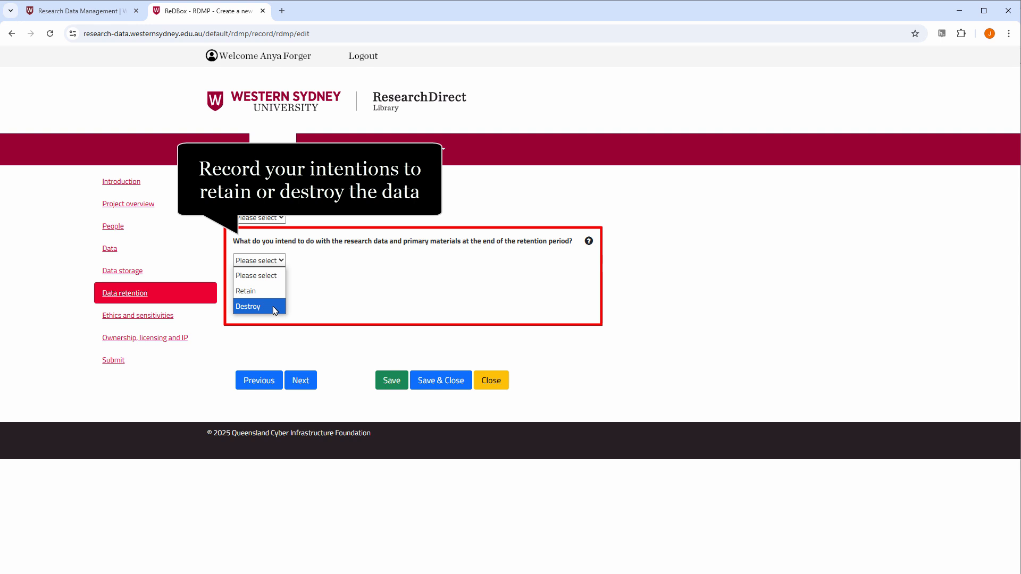
pyautogui.press('Escape')
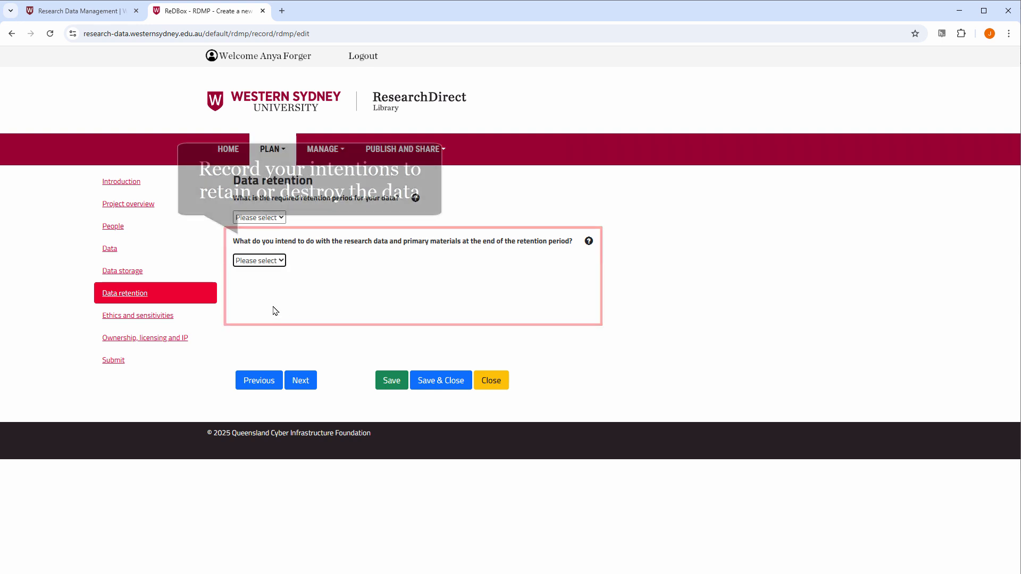
# Step: Review the Ethics and sensitivities section and its options for making the dataset accessible to other researchers
pyautogui.click(98, 319)
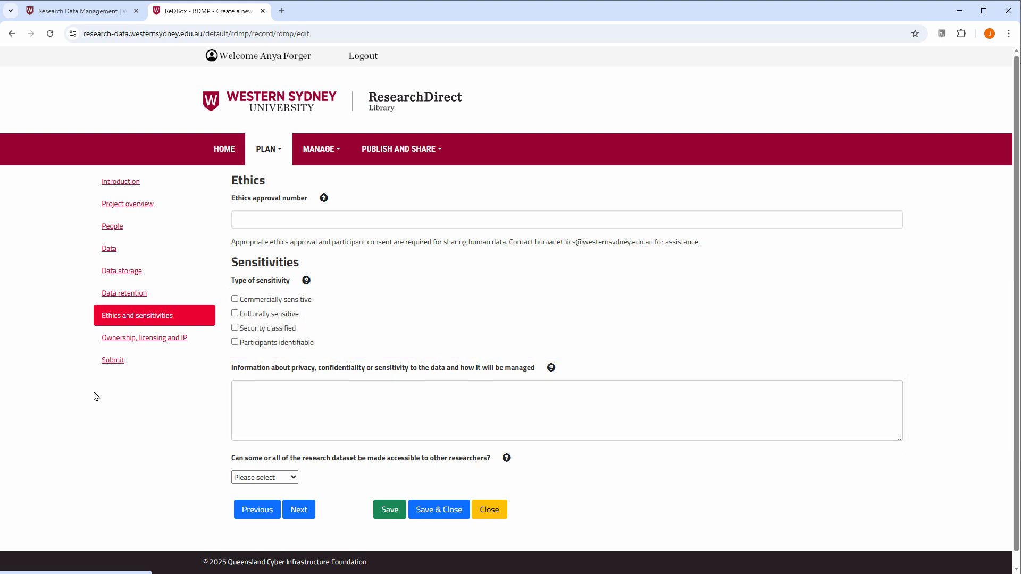
pyautogui.click(264, 478)
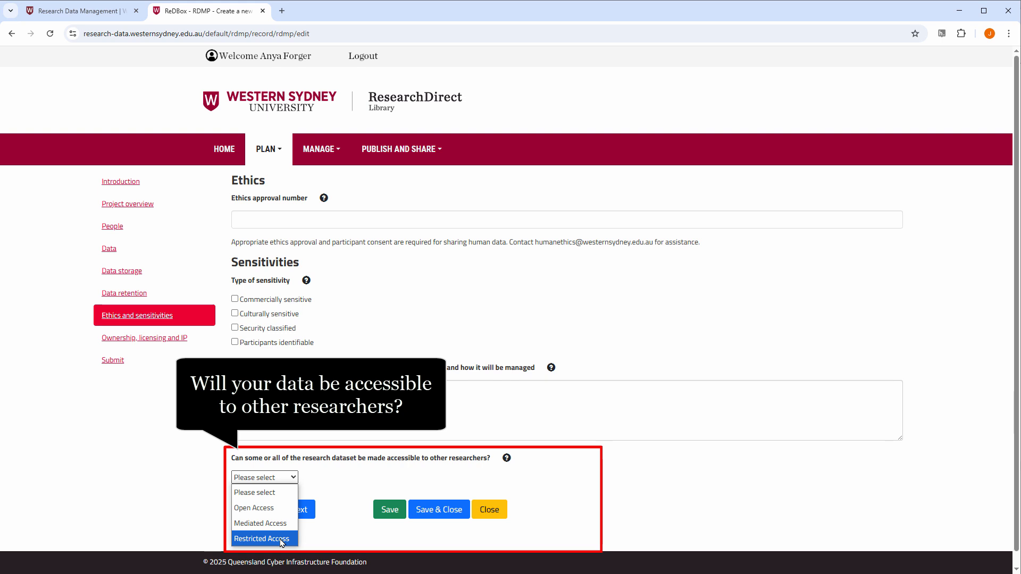
pyautogui.press('Escape')
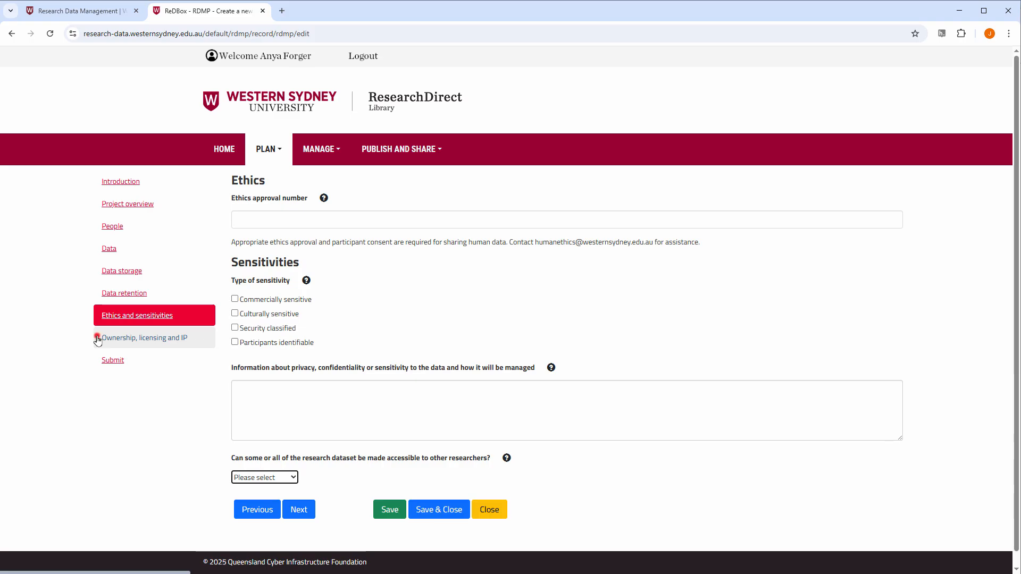
# Step: Review the Ownership, licensing and IP section and its options for copyright and intellectual property owners
pyautogui.click(97, 336)
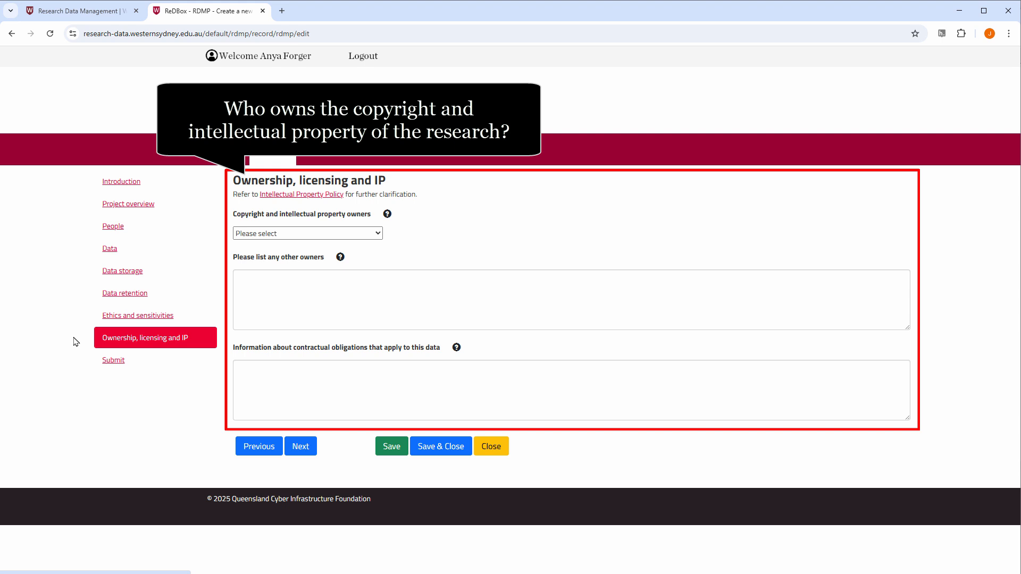
pyautogui.click(379, 234)
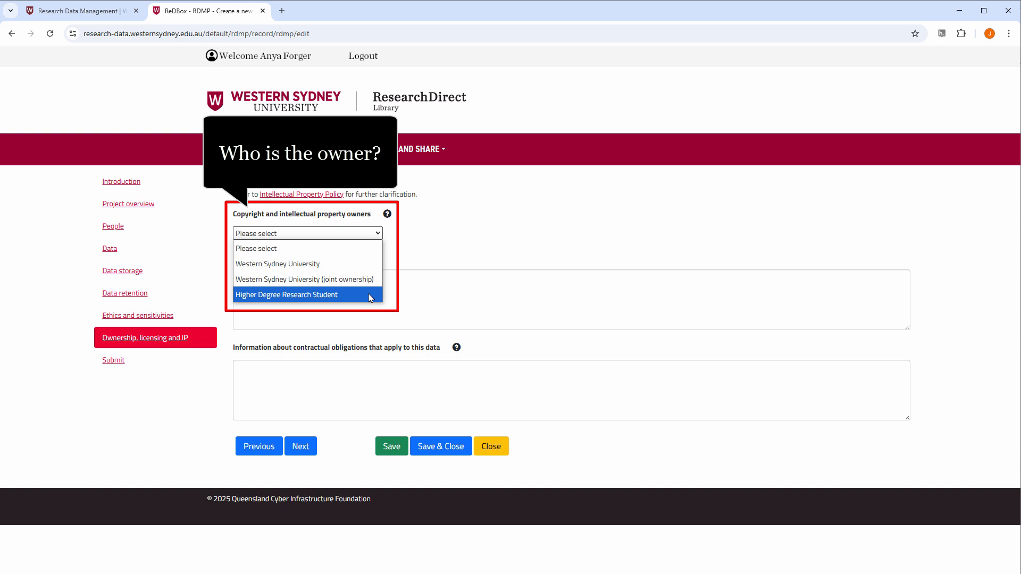
pyautogui.press('Escape')
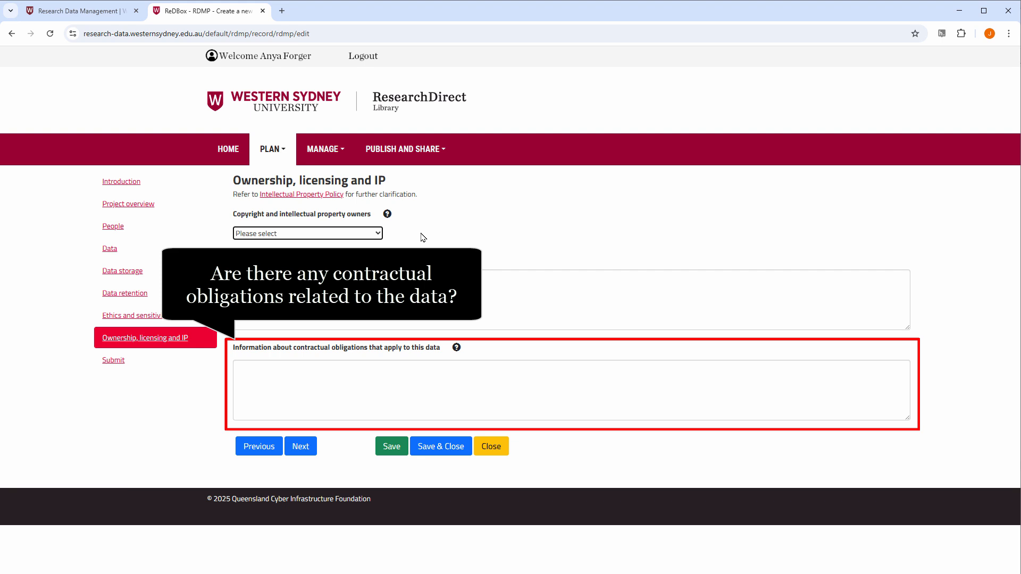
# Step: Go to the Submit section and submit the Research Data Management Plan by saving and closing it
pyautogui.click(98, 360)
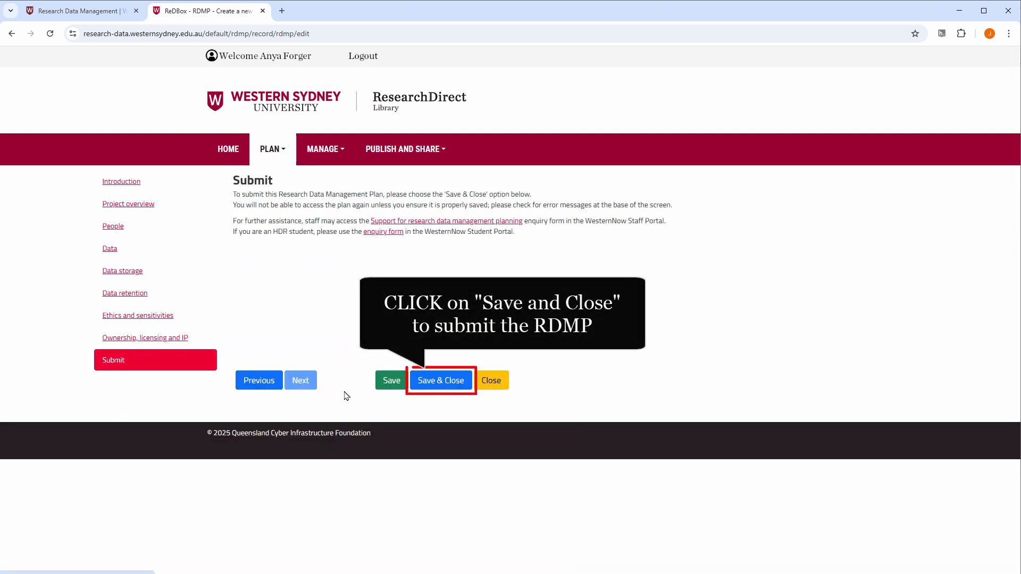
pyautogui.click(451, 381)
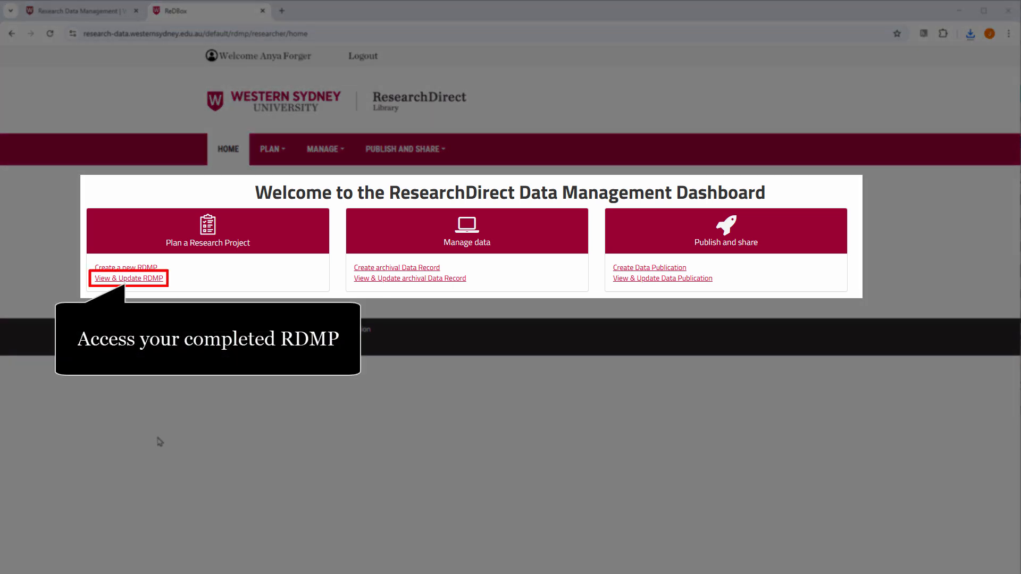
# Step: Open the existing plan "Library RDMP Test Zero" from the list of draft plans and download it as a PDF
pyautogui.click(133, 278)
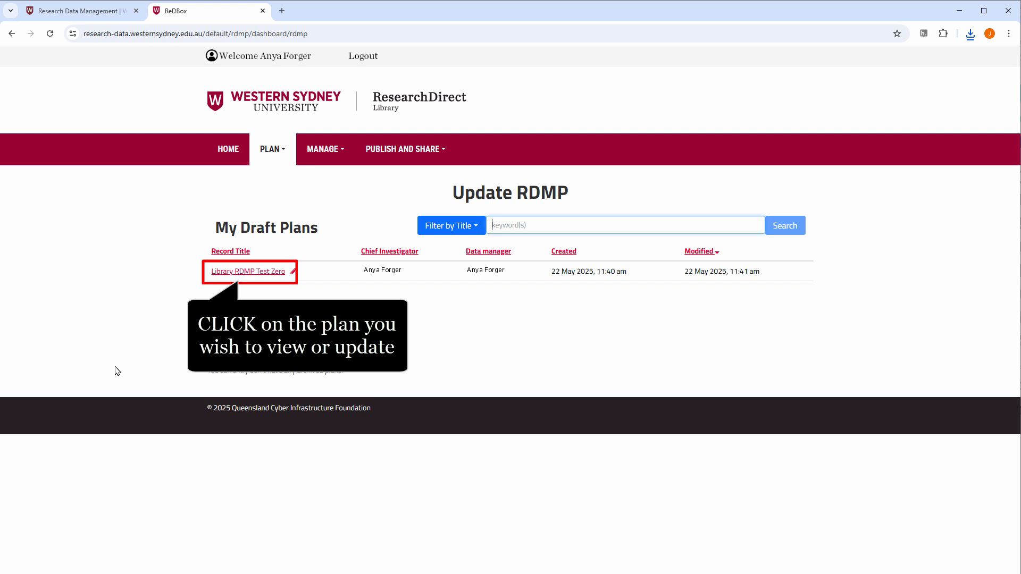
pyautogui.click(243, 272)
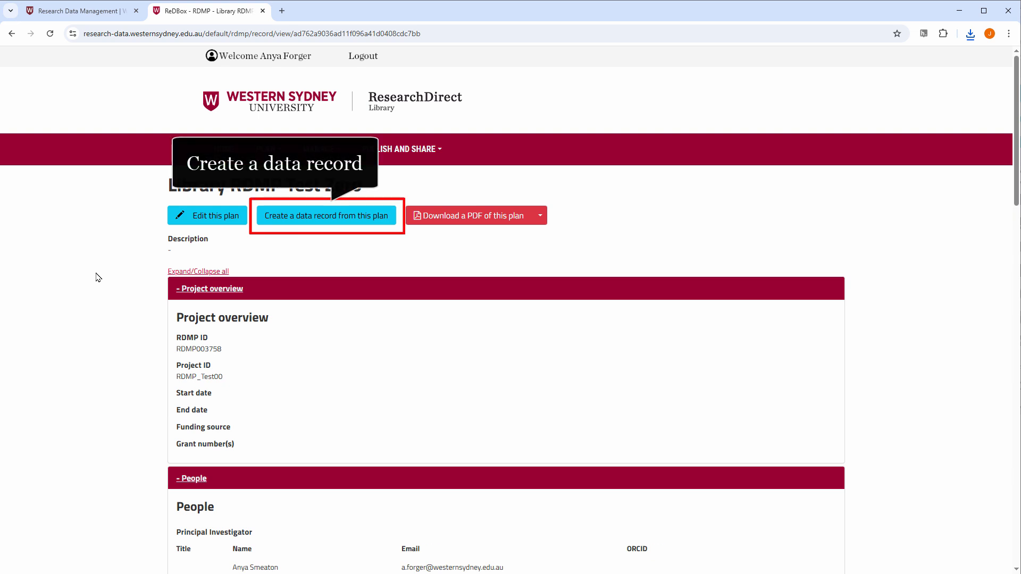
pyautogui.click(475, 219)
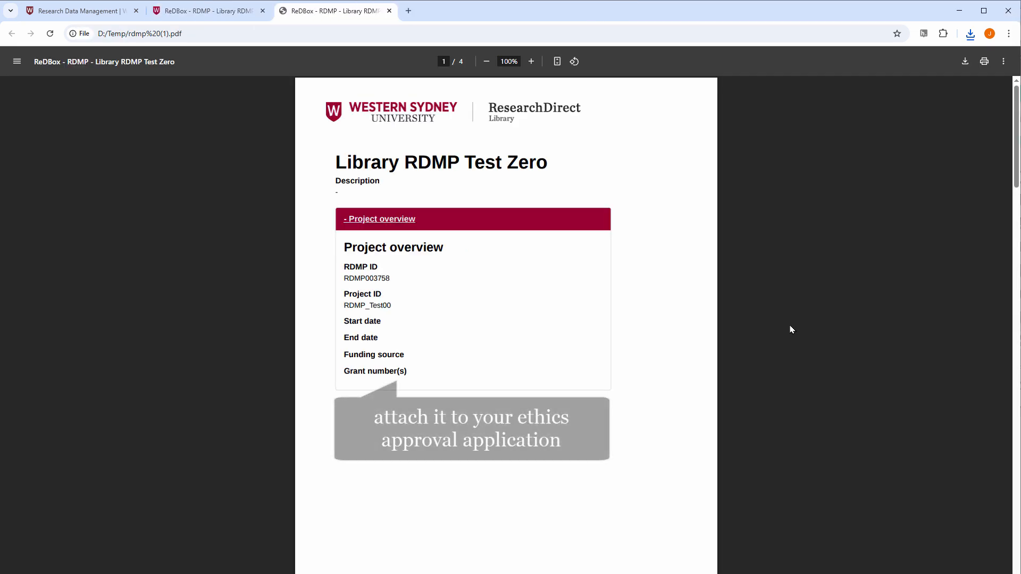